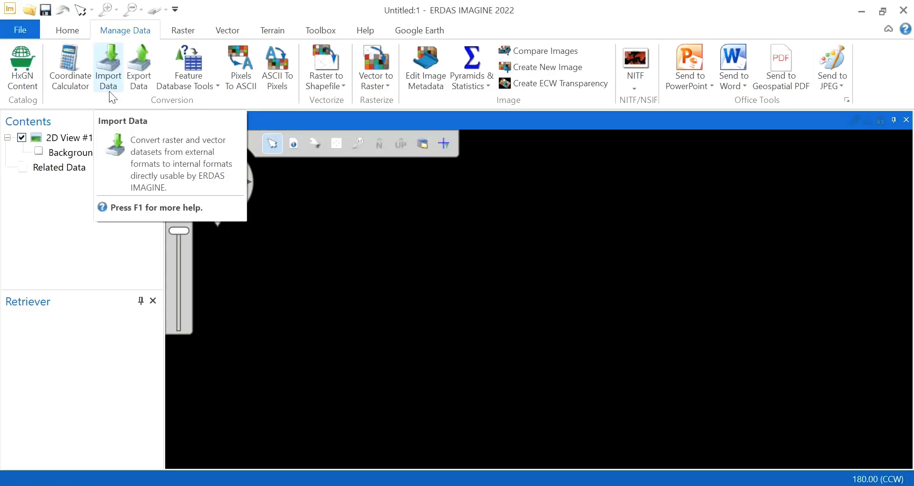
# Start a data import using the ADRG Image (Direct Read) format.
pyautogui.click(110, 67)
pyautogui.click(424, 35)
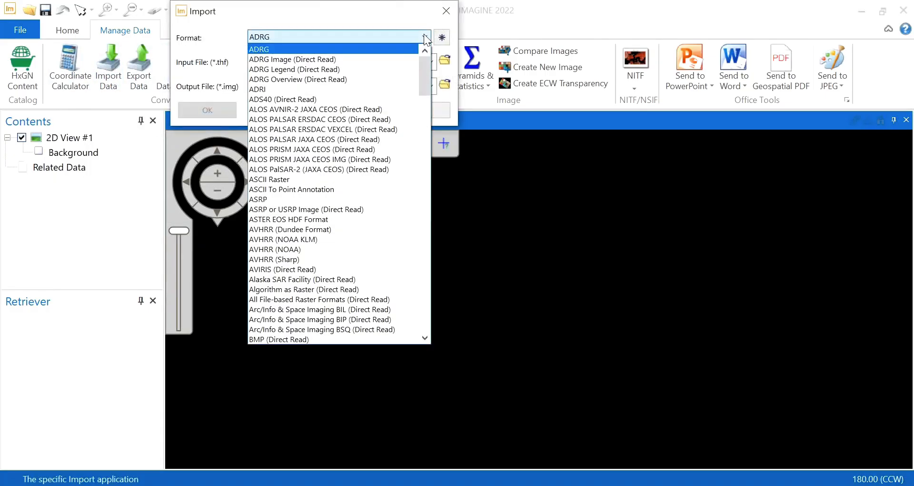
pyautogui.click(395, 59)
# Choose manifest.safe from the S2A_MSIL1C .SAFE folder in G:\ERDAS_IMAGINE\Practical\Data as the import's input file.
pyautogui.click(431, 61)
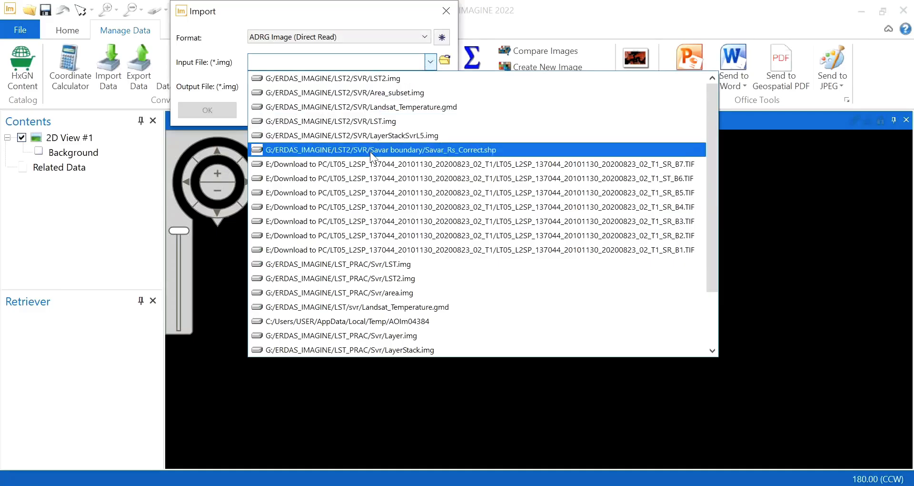
pyautogui.click(431, 61)
pyautogui.click(445, 60)
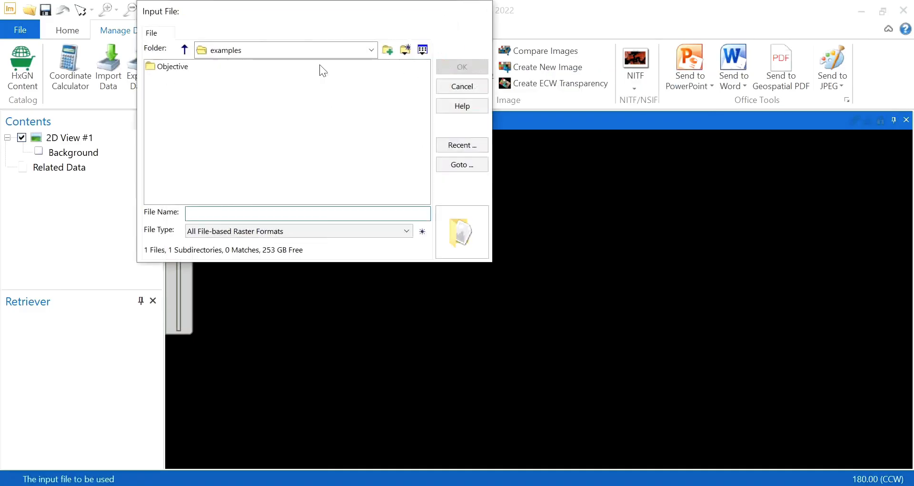
pyautogui.click(367, 47)
pyautogui.click(292, 268)
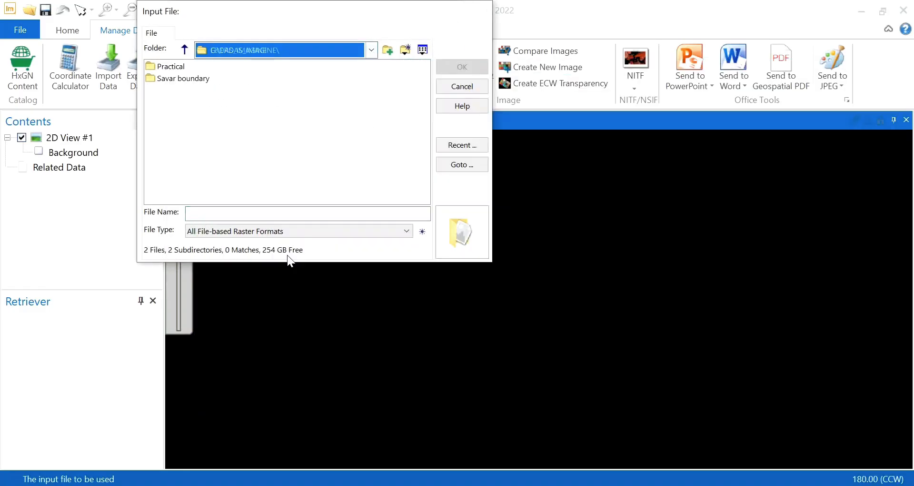
pyautogui.doubleClick(172, 68)
pyautogui.doubleClick(173, 67)
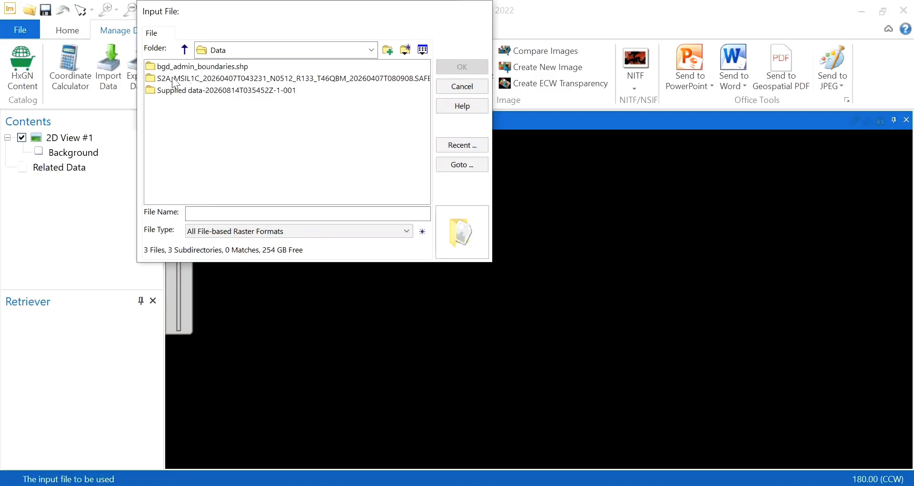
pyautogui.doubleClick(280, 78)
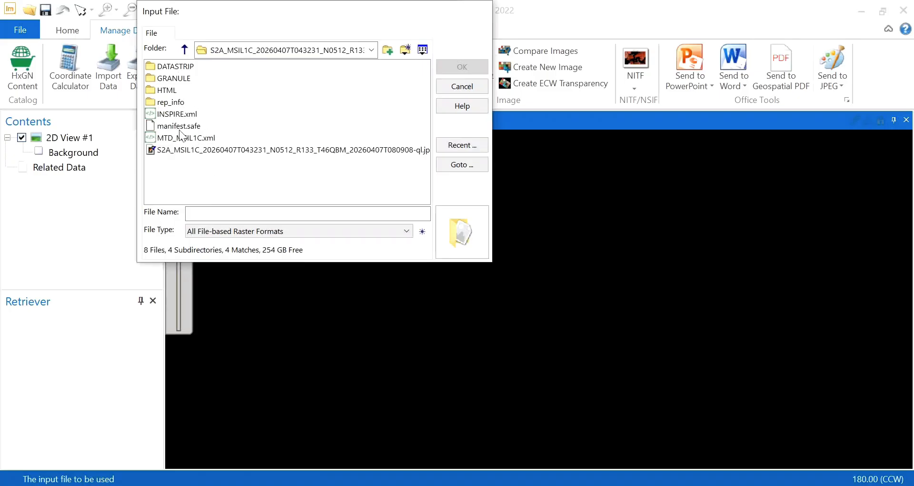
pyautogui.click(196, 127)
pyautogui.click(454, 67)
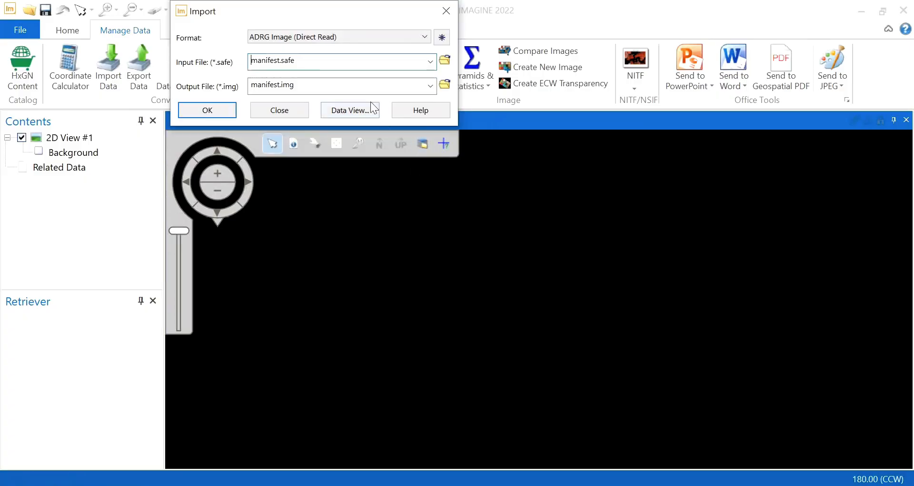
# Set the import's output location to the Layerstack folder in G:\ERDAS_IMAGINE\Practical.
pyautogui.click(444, 86)
pyautogui.doubleClick(204, 212)
pyautogui.rightClick(204, 213)
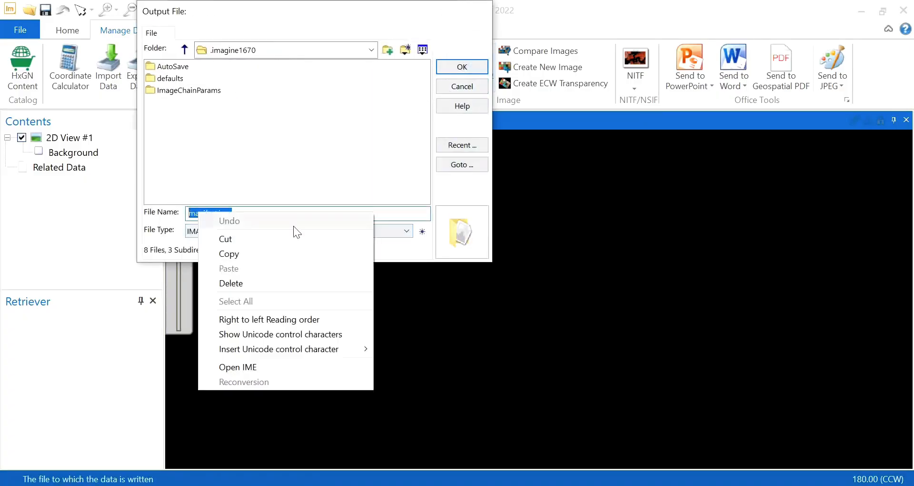
pyautogui.click(256, 253)
pyautogui.click(371, 50)
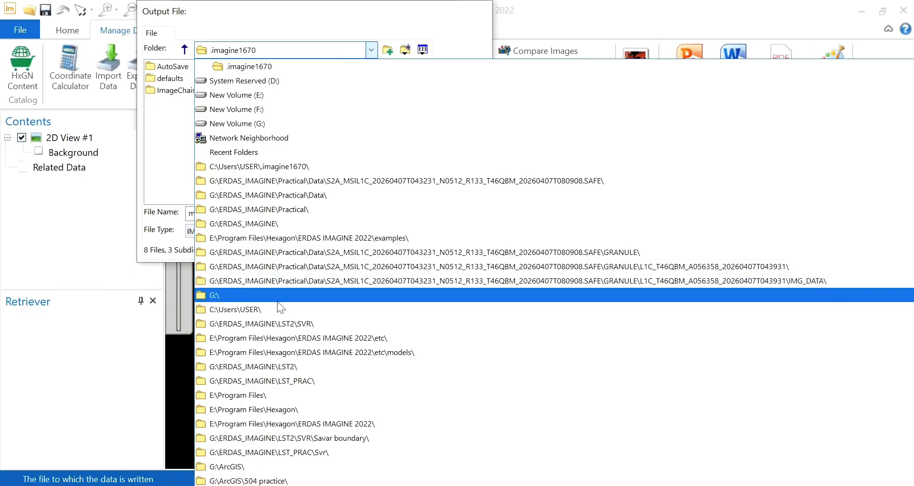
pyautogui.click(248, 223)
pyautogui.doubleClick(164, 66)
pyautogui.doubleClick(165, 79)
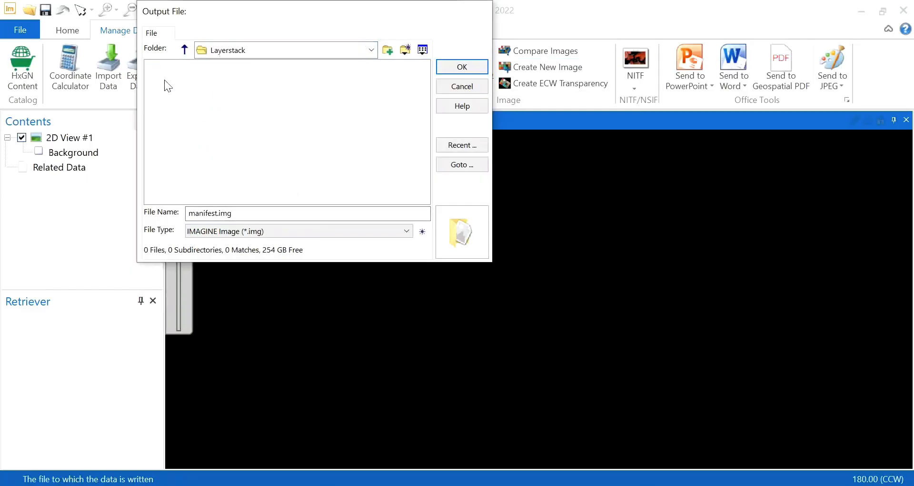
# Name the import's output file Composite.img.
pyautogui.click(237, 213)
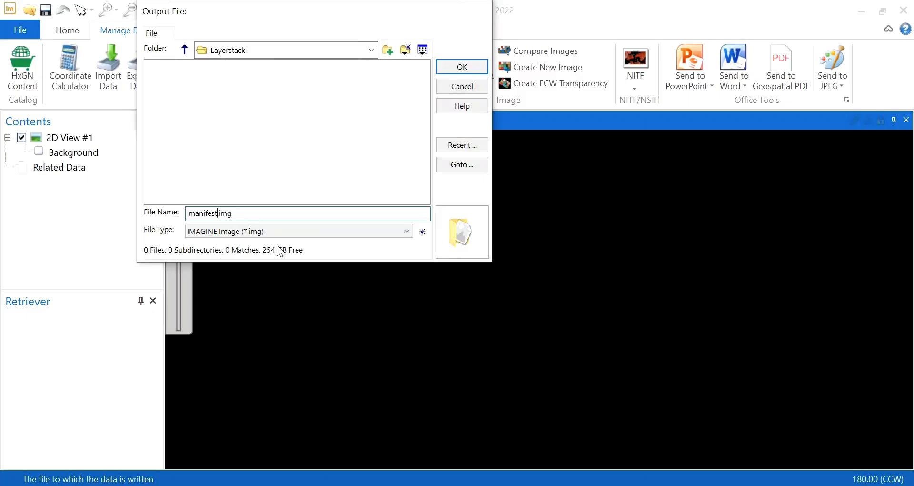
pyautogui.press('BackSpace')
pyautogui.press('BackSpace')
pyautogui.press('BackSpace')
pyautogui.press('BackSpace')
pyautogui.press('BackSpace')
pyautogui.press('BackSpace')
pyautogui.press('BackSpace')
pyautogui.press('BackSpace')
pyautogui.write('Composite')
pyautogui.click(450, 70)
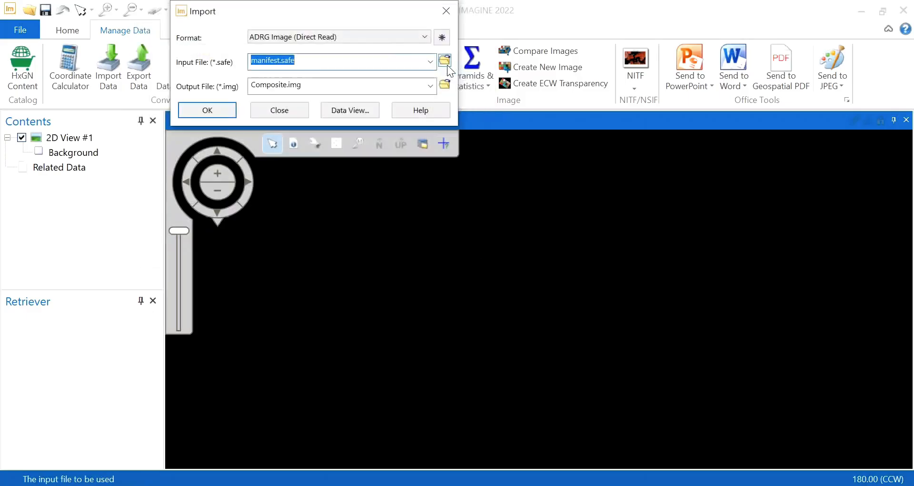
# Run the import of manifest.safe to Composite.img with the default options and close the process list.
pyautogui.click(205, 113)
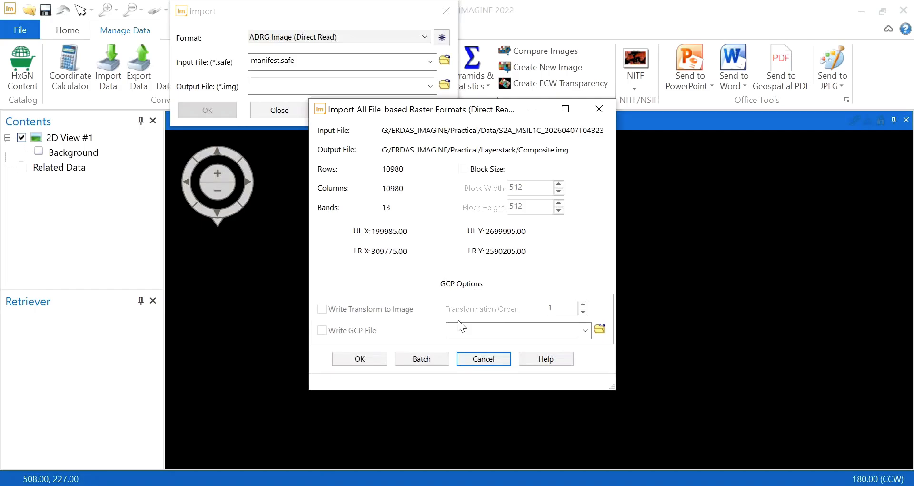
pyautogui.click(365, 358)
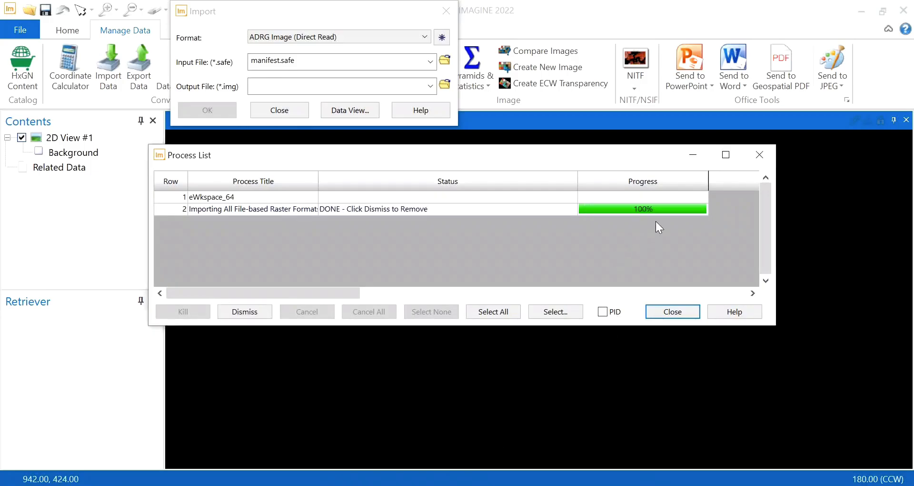
pyautogui.click(672, 311)
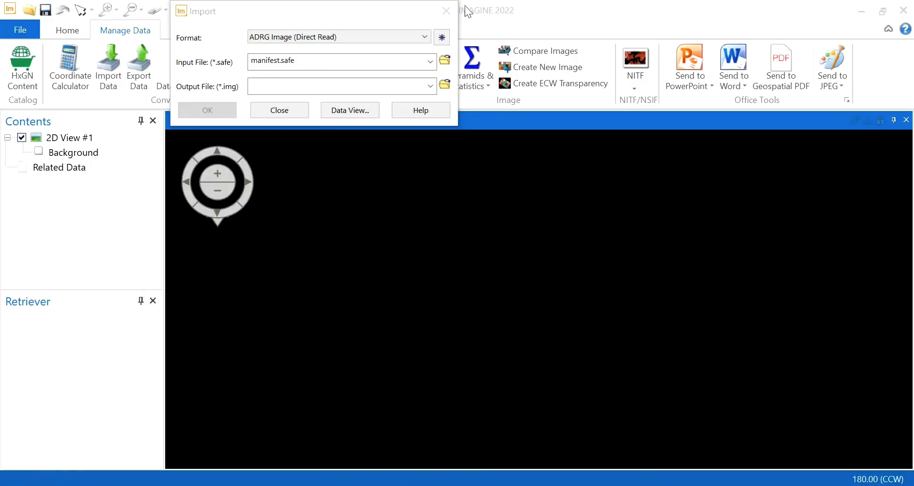
# Open Composite.img from the Practical\Layerstack folder as a raster layer in the empty 2D view.
pyautogui.rightClick(373, 241)
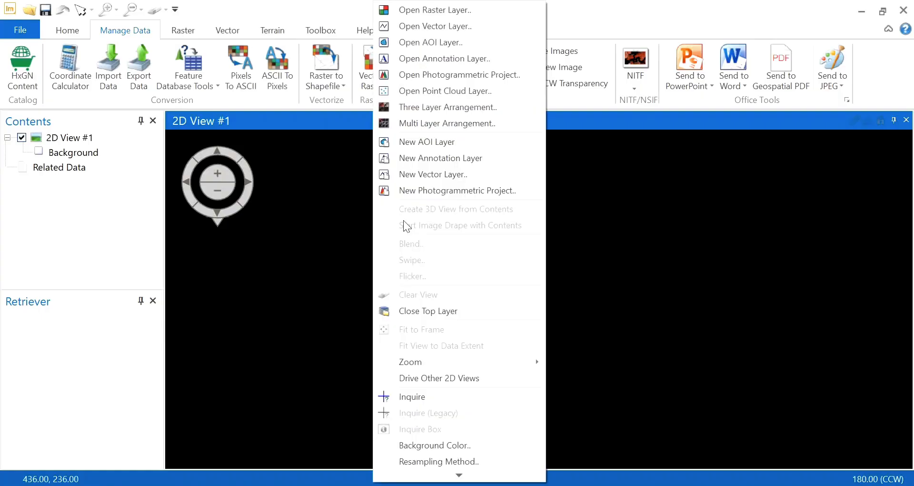
pyautogui.click(407, 8)
pyautogui.click(499, 157)
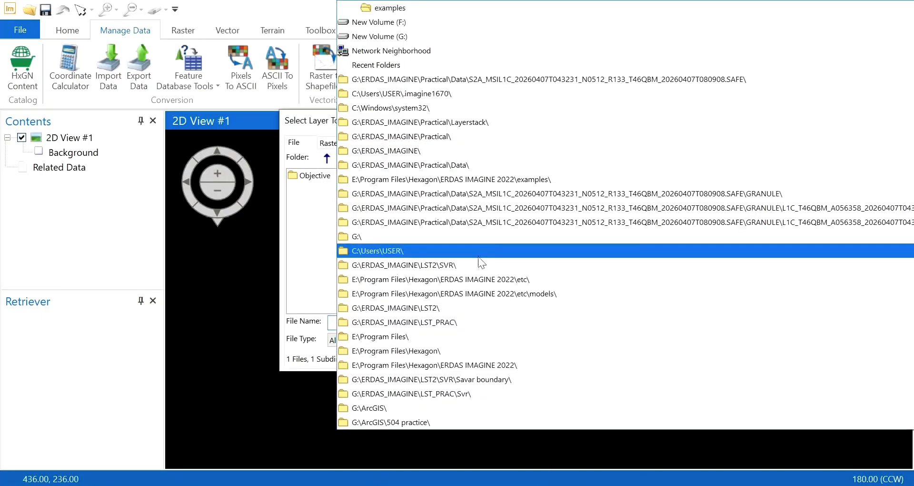
pyautogui.click(456, 148)
pyautogui.doubleClick(316, 188)
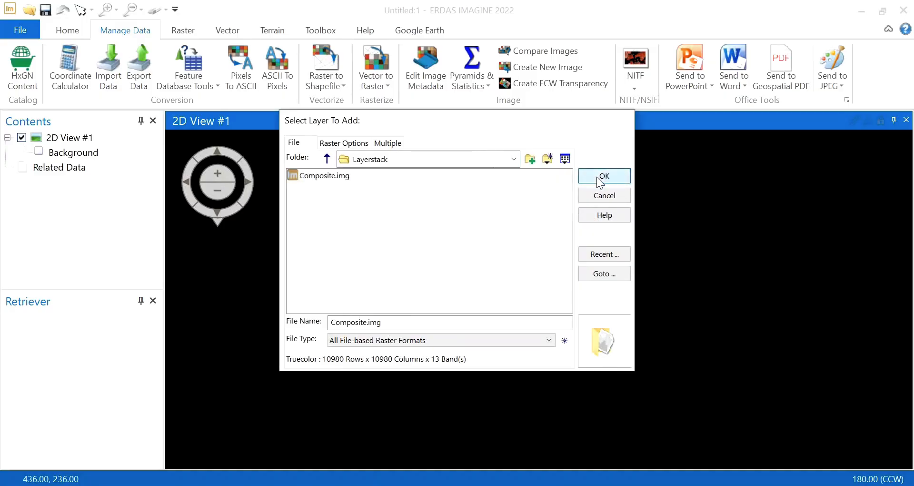
pyautogui.click(596, 176)
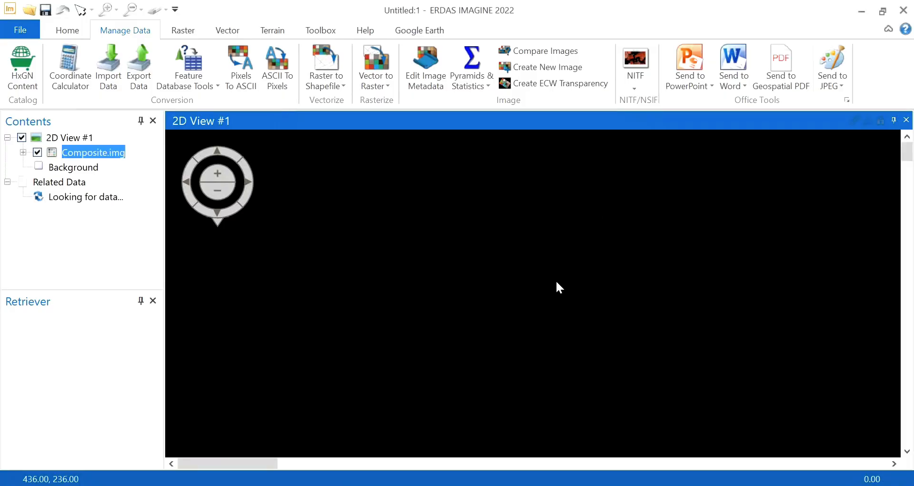
# Examine the full extent of the Composite.img scene in the 2D view.
pyautogui.scroll(-3, 453, 274)
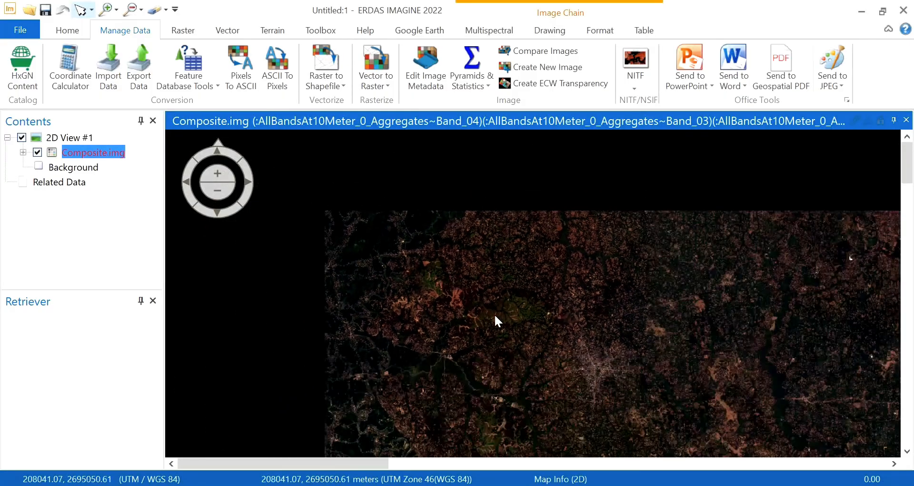
pyautogui.moveTo(494, 313); pyautogui.dragTo(303, 223)
pyautogui.scroll(-3, 393, 247)
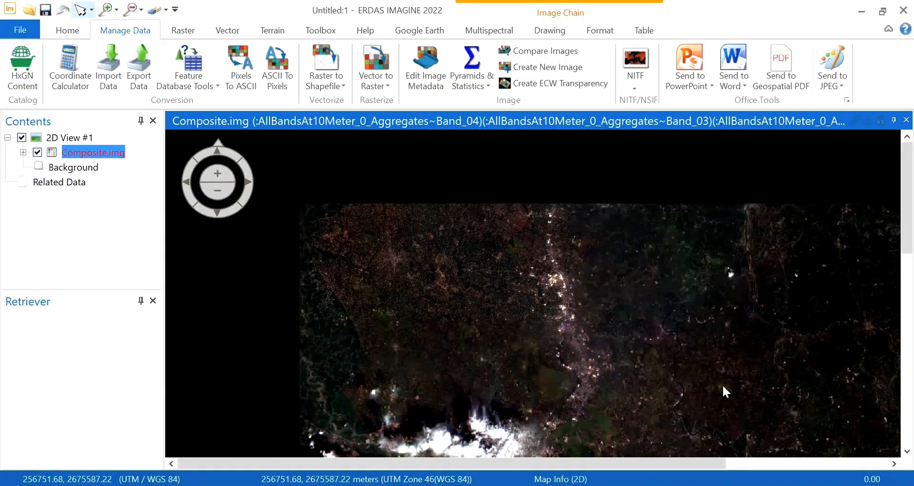
pyautogui.moveTo(722, 383); pyautogui.dragTo(546, 162)
pyautogui.scroll(-5, 520, 235)
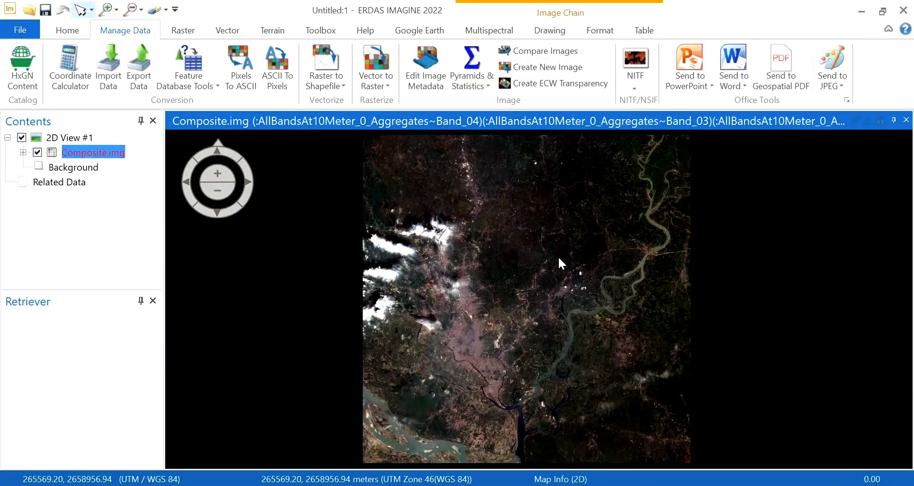
pyautogui.moveTo(200, 195)
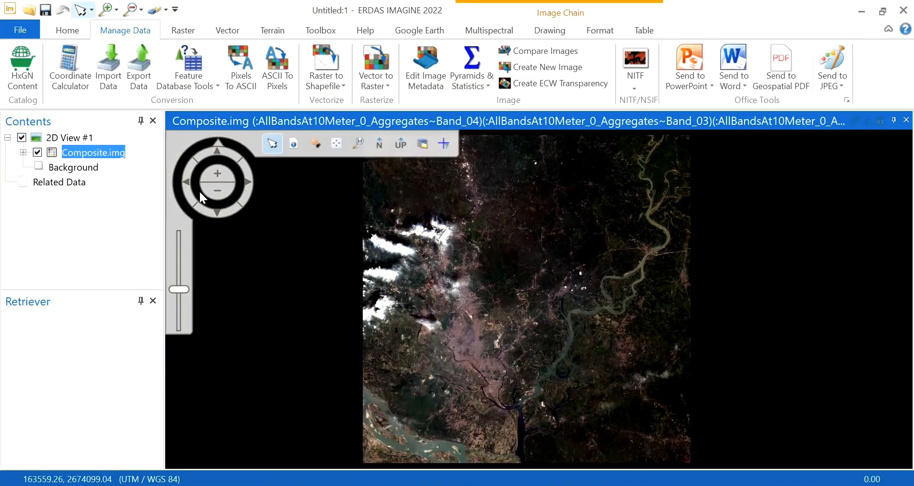
# Review the multispectral bands available for the red, green and blue channels of Composite.img.
pyautogui.click(477, 29)
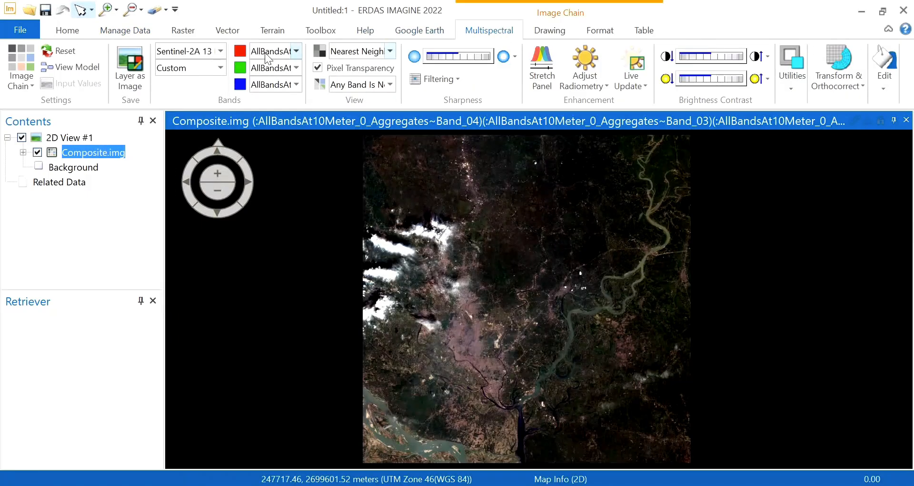
pyautogui.click(296, 51)
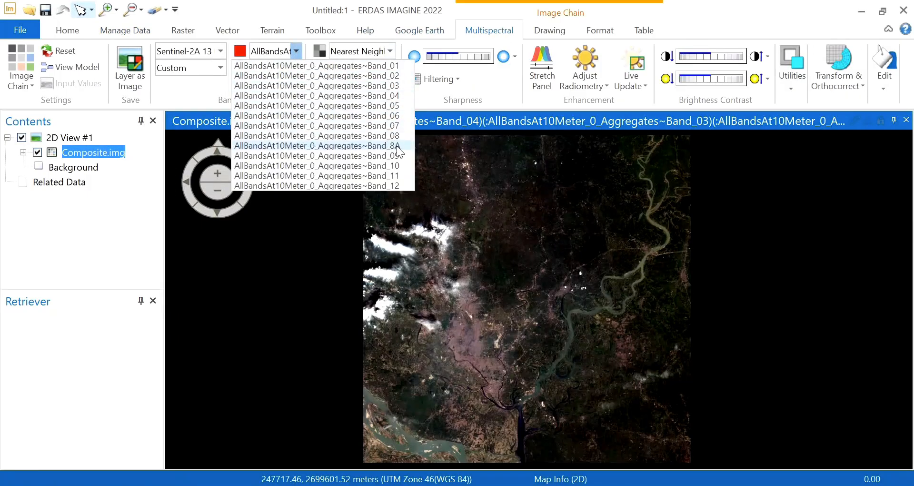
pyautogui.click(402, 185)
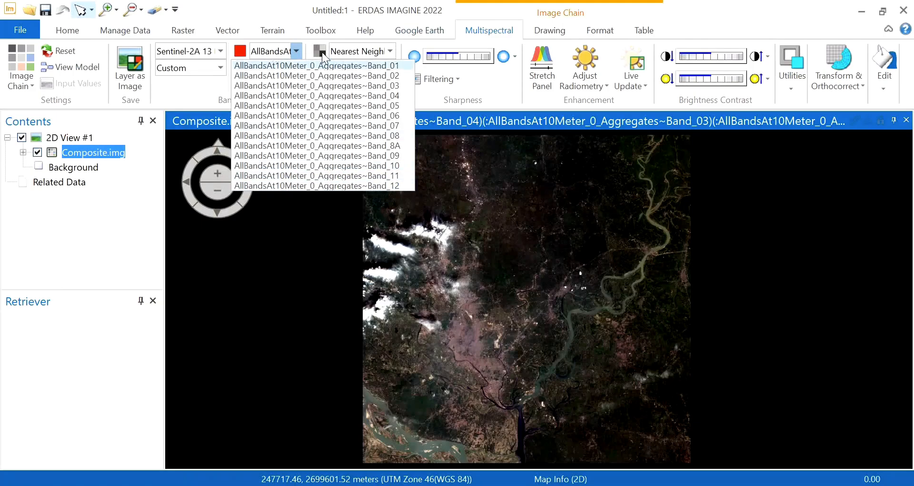
pyautogui.click(296, 68)
pyautogui.click(296, 84)
pyautogui.click(299, 84)
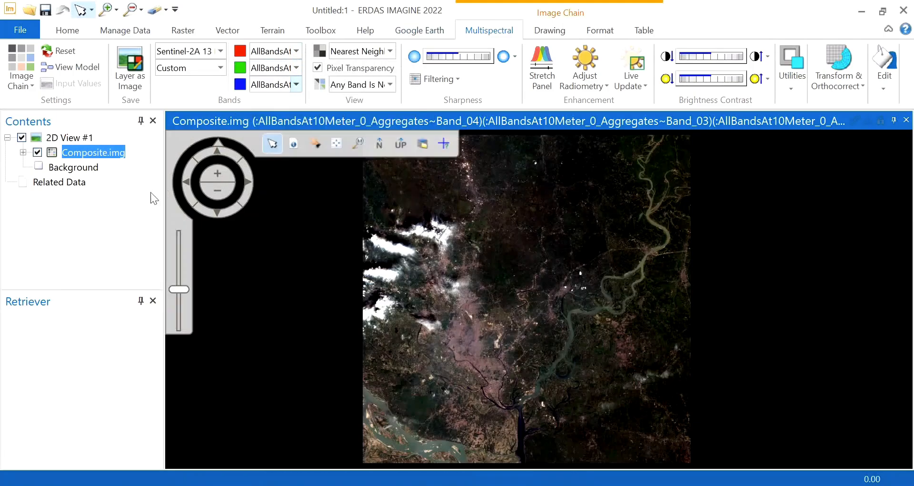
pyautogui.click(94, 213)
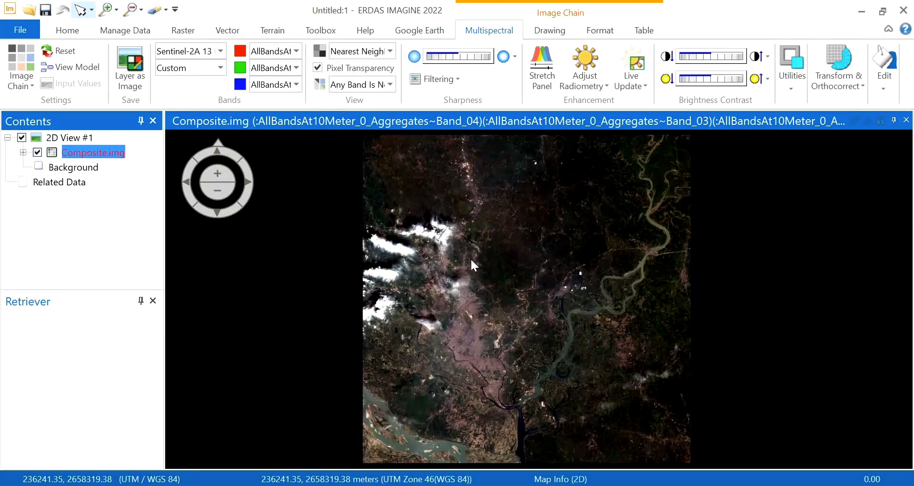
pyautogui.click(296, 52)
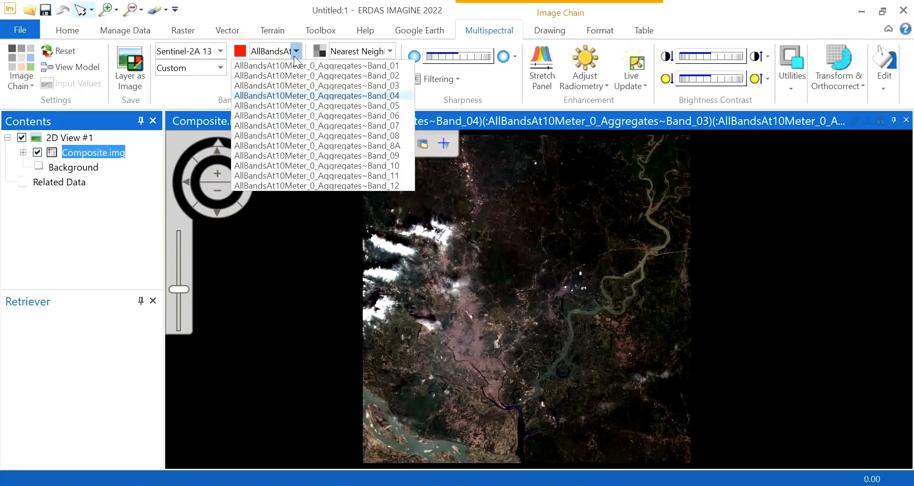
pyautogui.click(295, 53)
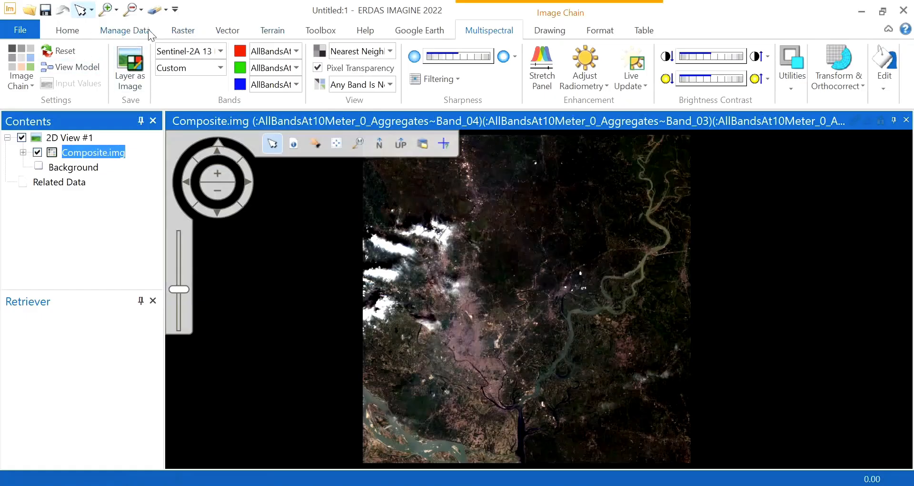
# Start Layer Selection and Stacking and browse for its input in the IMG_DATA folder of the Sentinel-2A granule under Practical\Data.
pyautogui.click(183, 31)
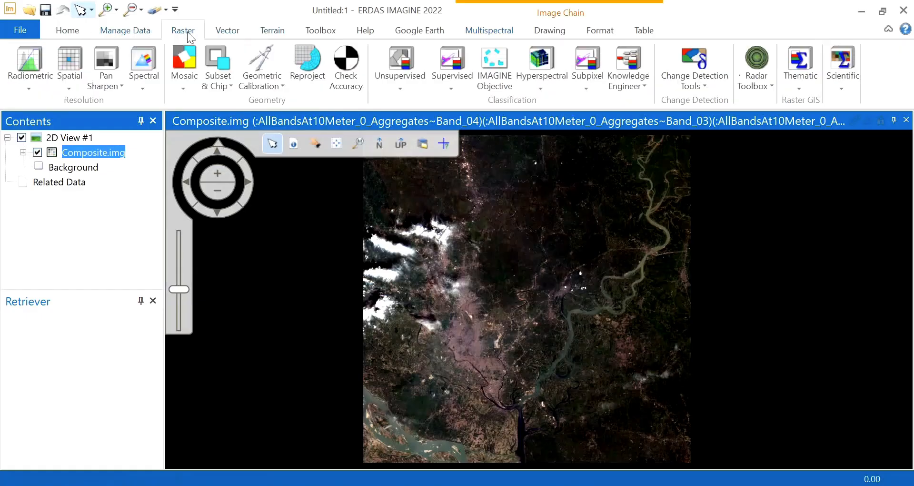
pyautogui.click(142, 89)
pyautogui.click(166, 101)
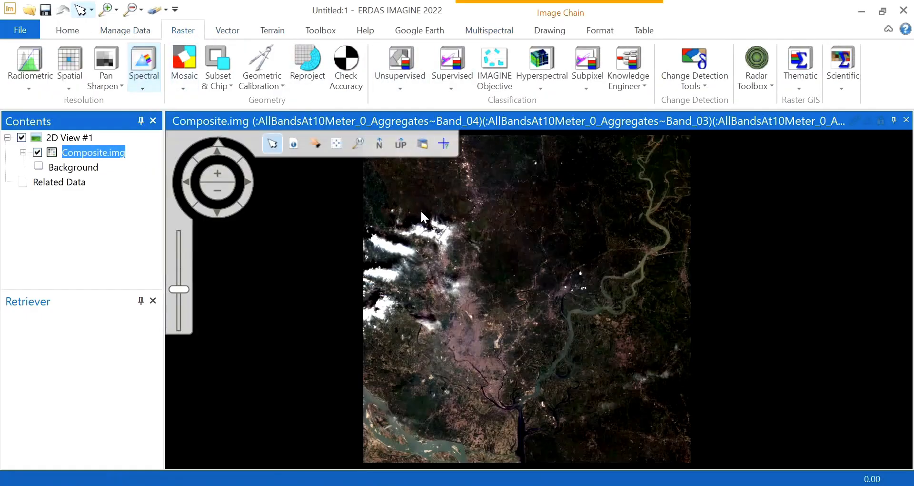
pyautogui.click(239, 101)
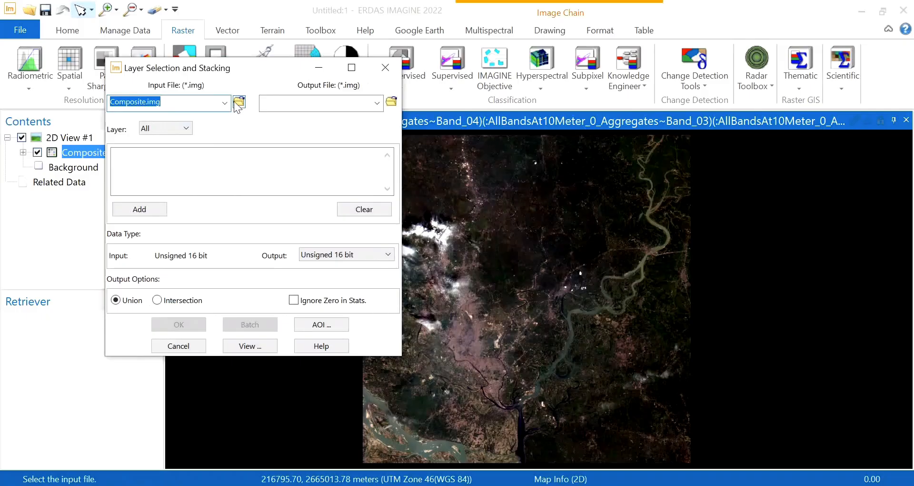
pyautogui.click(123, 125)
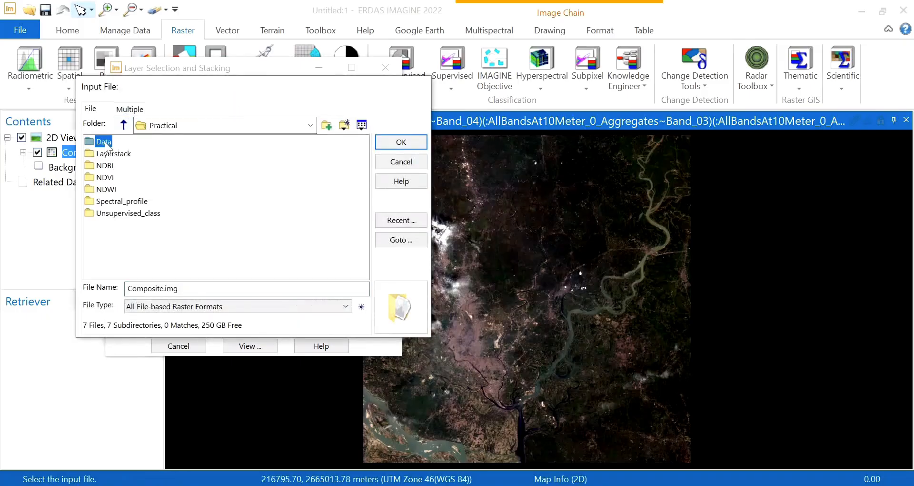
pyautogui.doubleClick(104, 143)
pyautogui.doubleClick(107, 153)
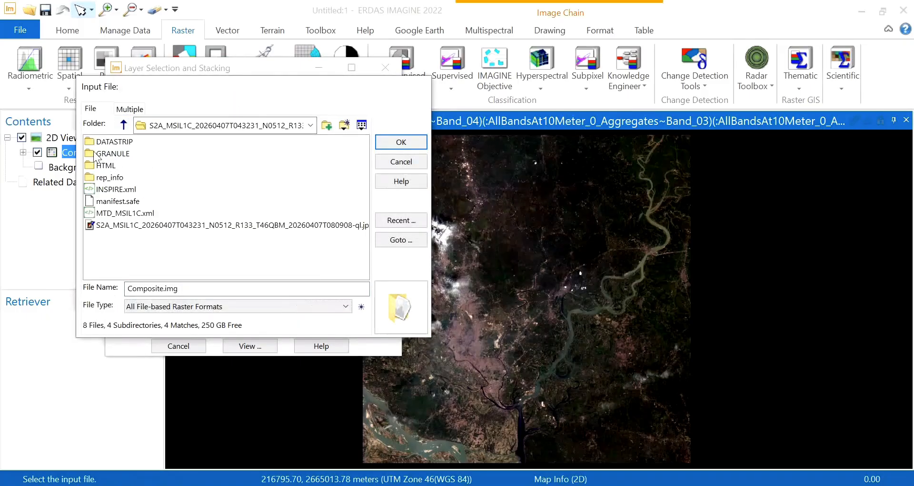
pyautogui.doubleClick(98, 153)
pyautogui.doubleClick(137, 142)
pyautogui.doubleClick(107, 153)
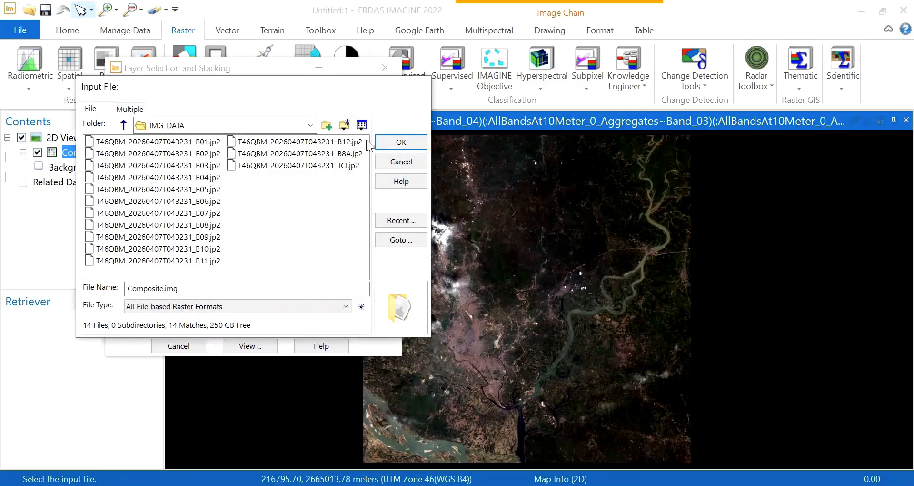
# Load the 13 band files B01 to B12 and B8A together as the stack input, leaving out the TCI file.
pyautogui.moveTo(354, 264); pyautogui.dragTo(141, 103)
pyautogui.moveTo(284, 152); pyautogui.dragTo(334, 208)
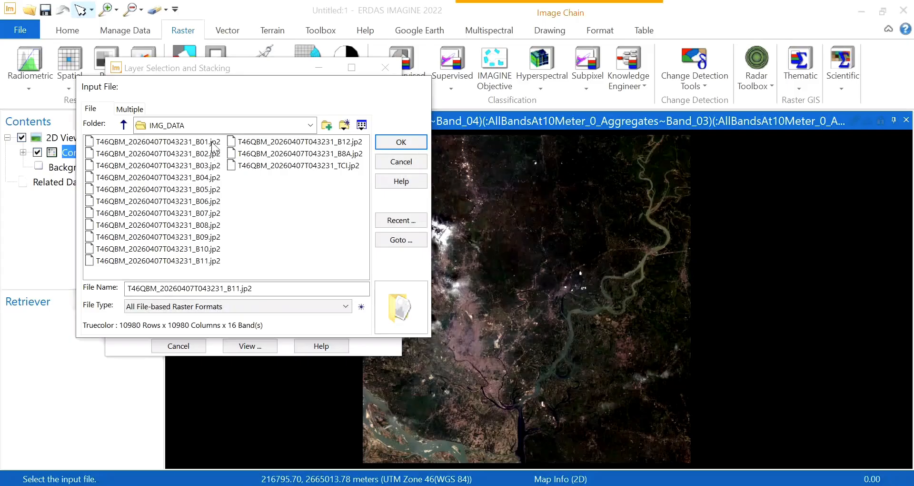
pyautogui.moveTo(212, 143); pyautogui.dragTo(210, 266)
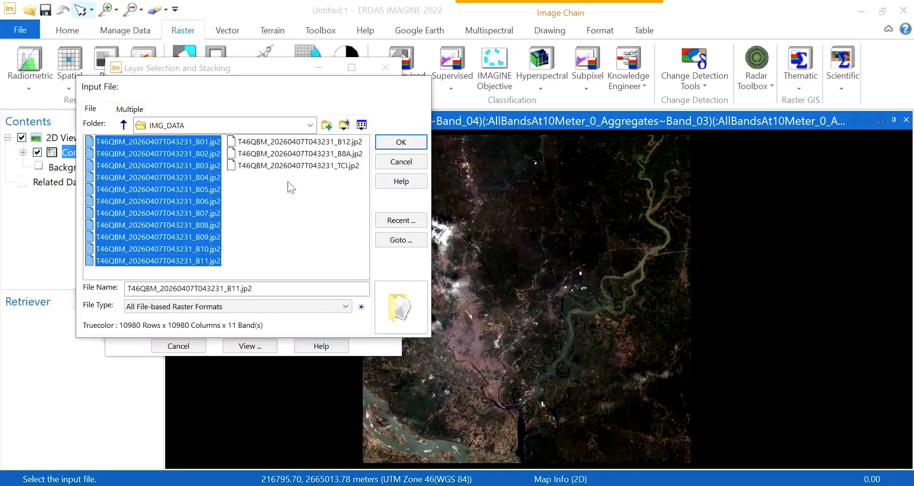
pyautogui.click(401, 142)
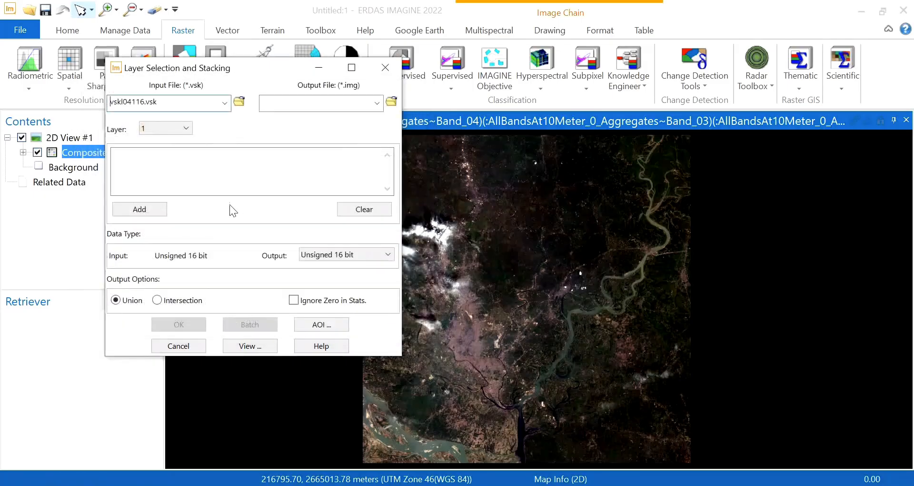
# Choose all layers of the combined band input and add them to the stack list.
pyautogui.click(224, 102)
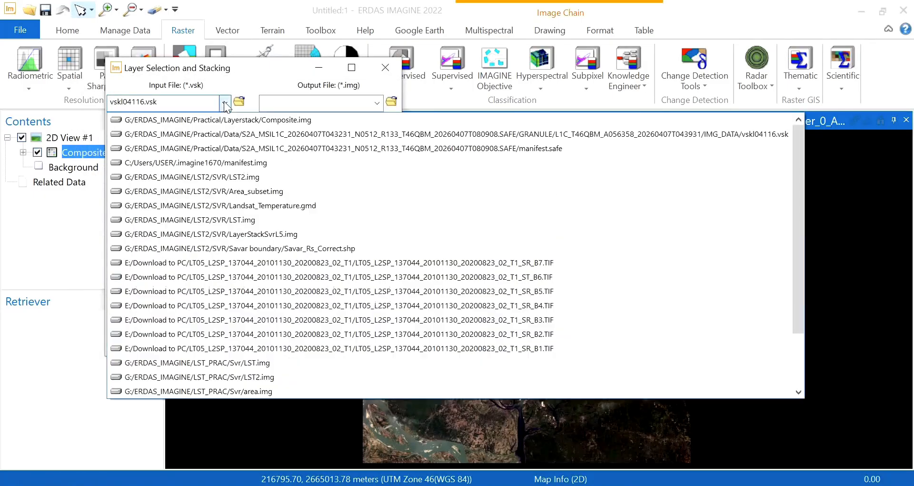
pyautogui.click(224, 102)
pyautogui.click(186, 128)
pyautogui.click(144, 270)
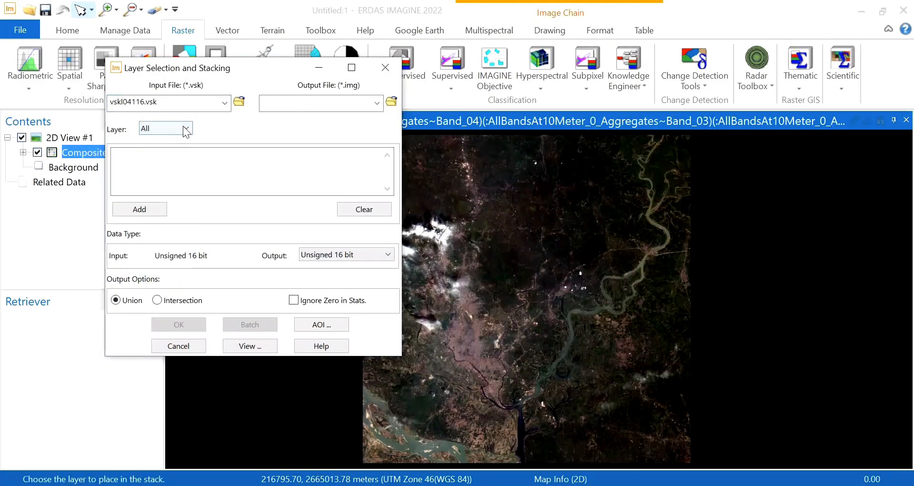
pyautogui.click(136, 210)
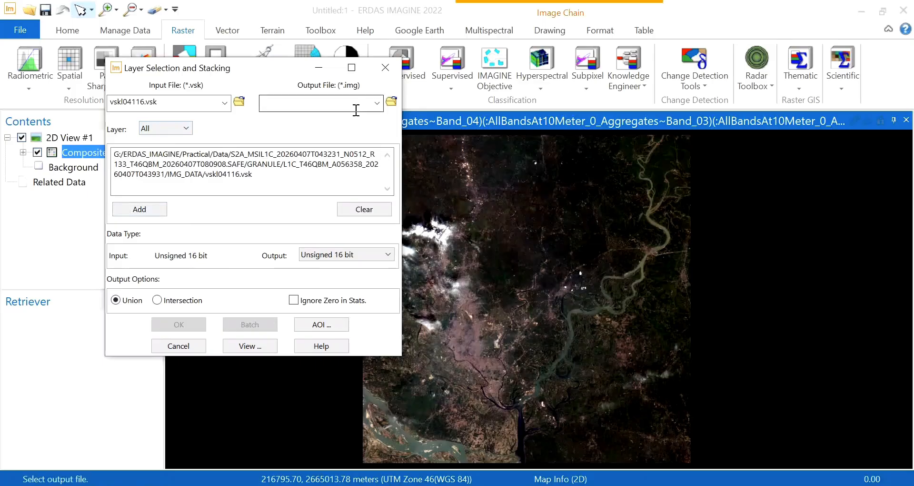
# Set the stack output to an IMAGINE image named Layerstack in the Practical\Layerstack folder.
pyautogui.click(391, 101)
pyautogui.click(310, 125)
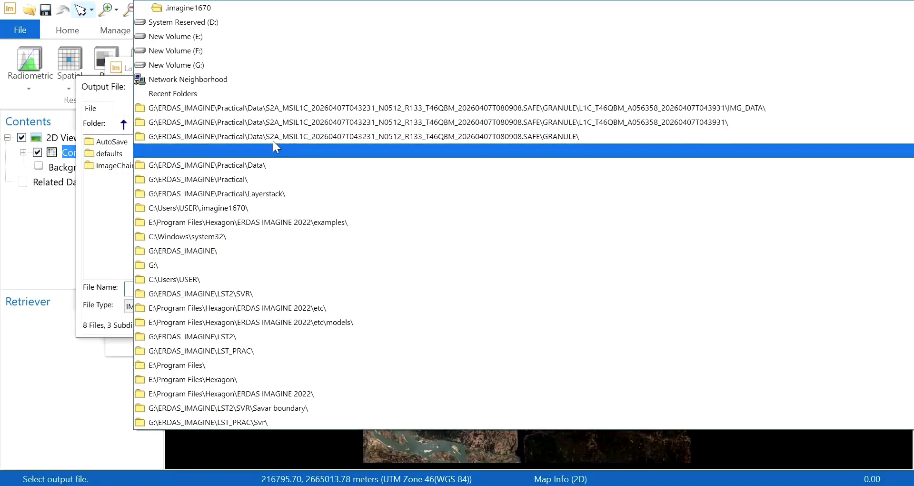
pyautogui.click(235, 249)
pyautogui.doubleClick(115, 141)
pyautogui.doubleClick(104, 152)
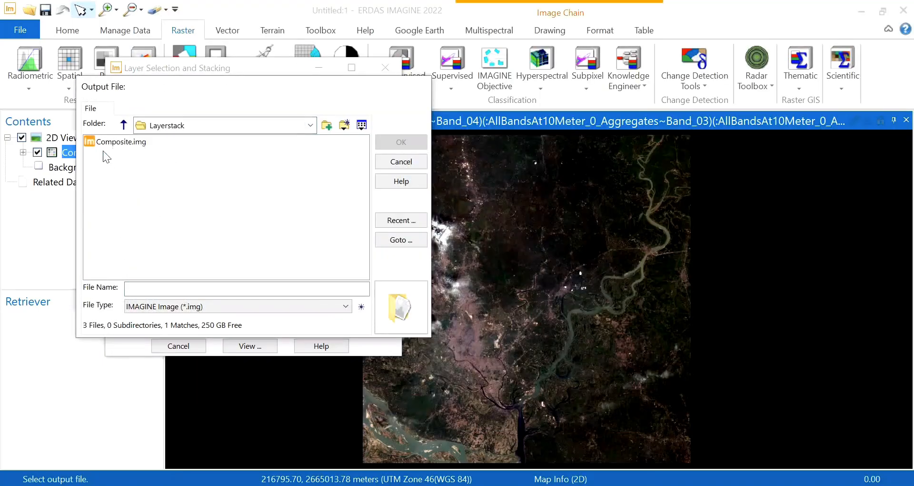
pyautogui.click(143, 289)
pyautogui.write('Layerstac')
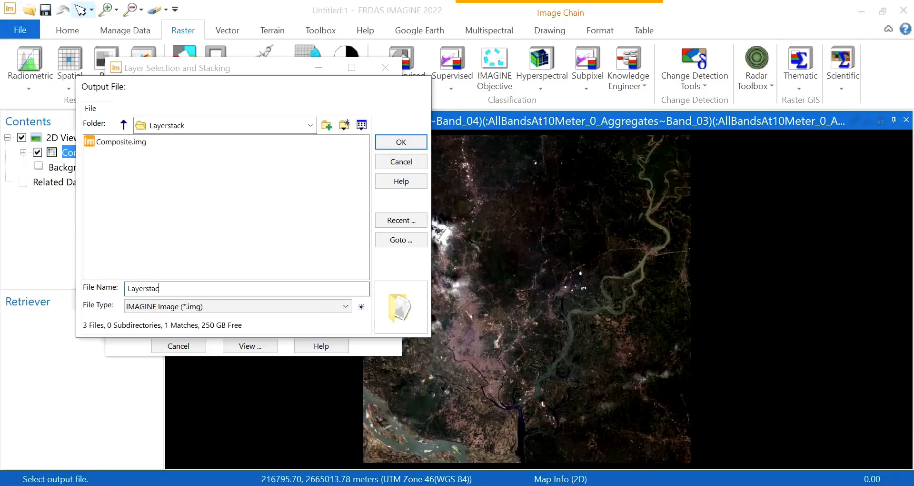
pyautogui.write('k')
pyautogui.click(396, 142)
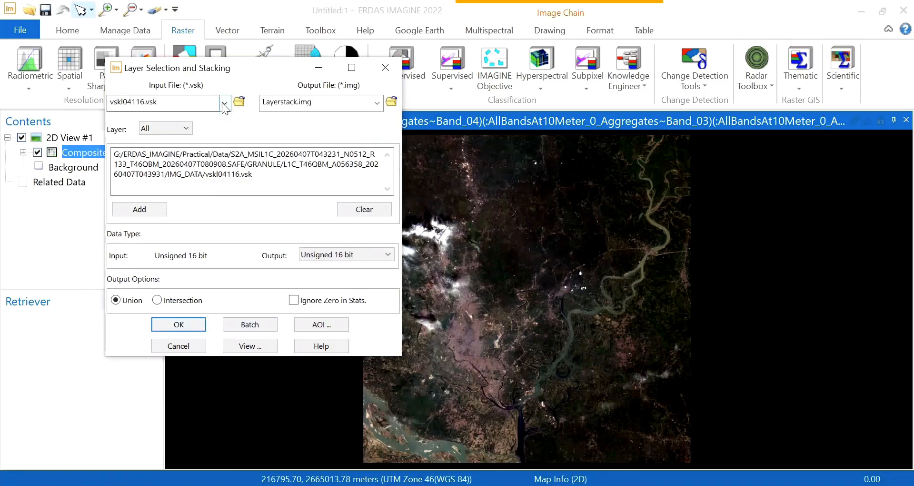
# Run the layer stack with Union and Unsigned 16 bit output, dismiss the error and close the process list once processing finishes.
pyautogui.click(175, 325)
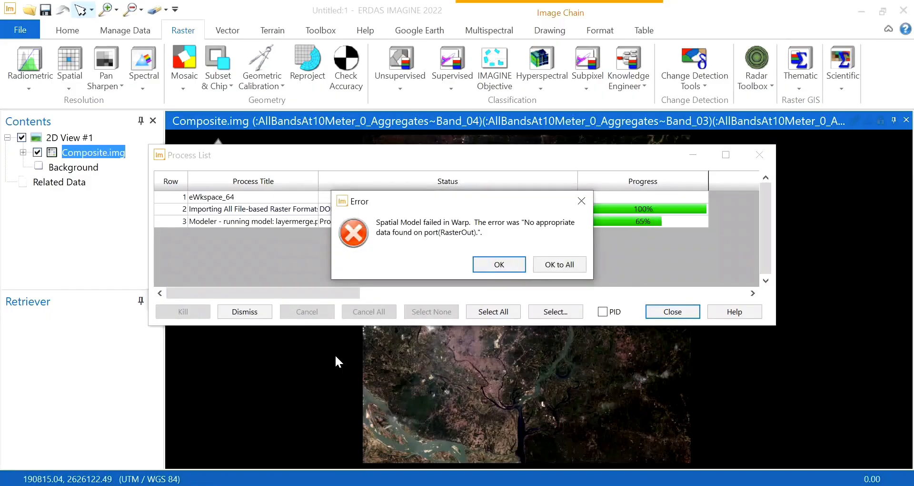
pyautogui.click(516, 268)
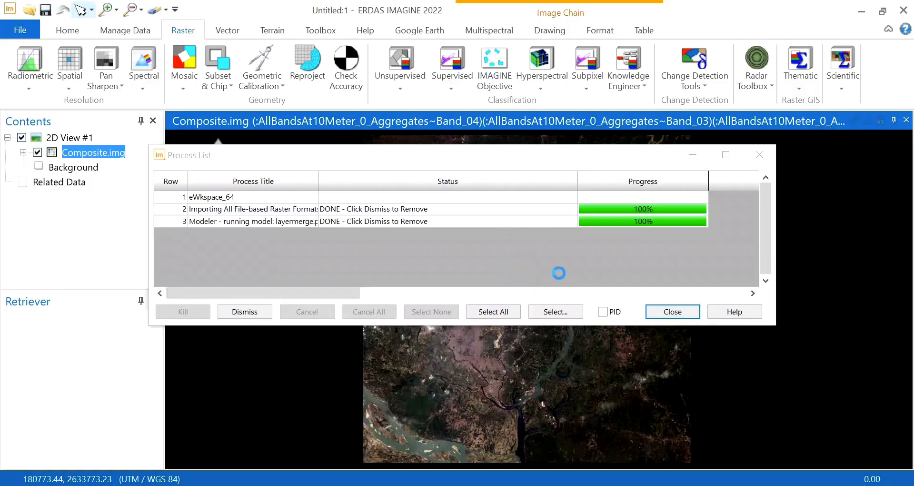
pyautogui.click(671, 312)
pyautogui.rightClick(410, 268)
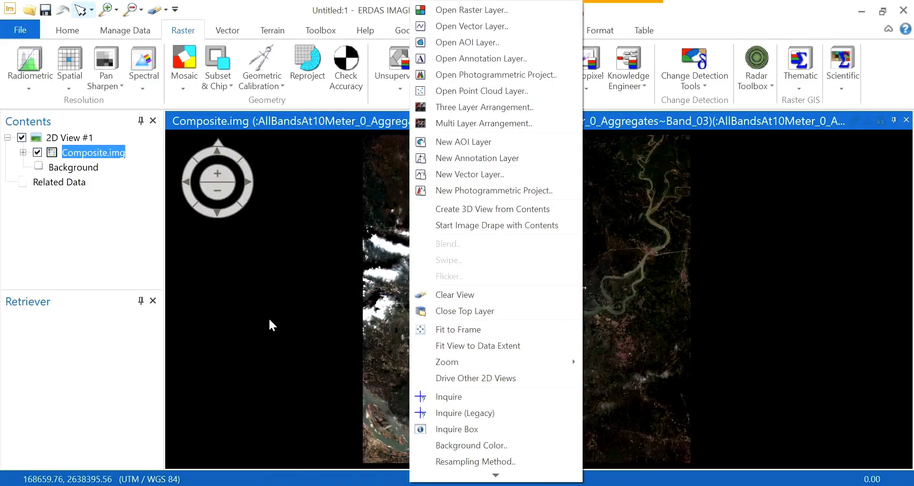
pyautogui.click(269, 317)
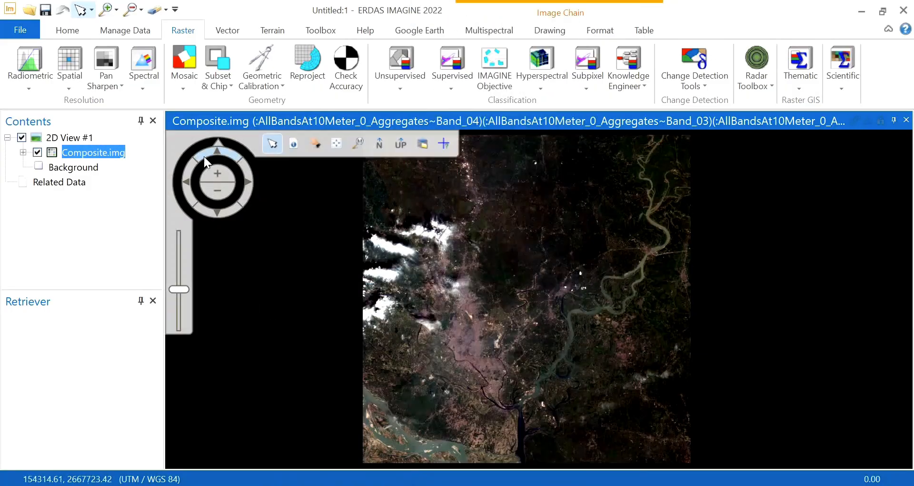
# Add a second 2D view beside the Composite.img view.
pyautogui.click(69, 31)
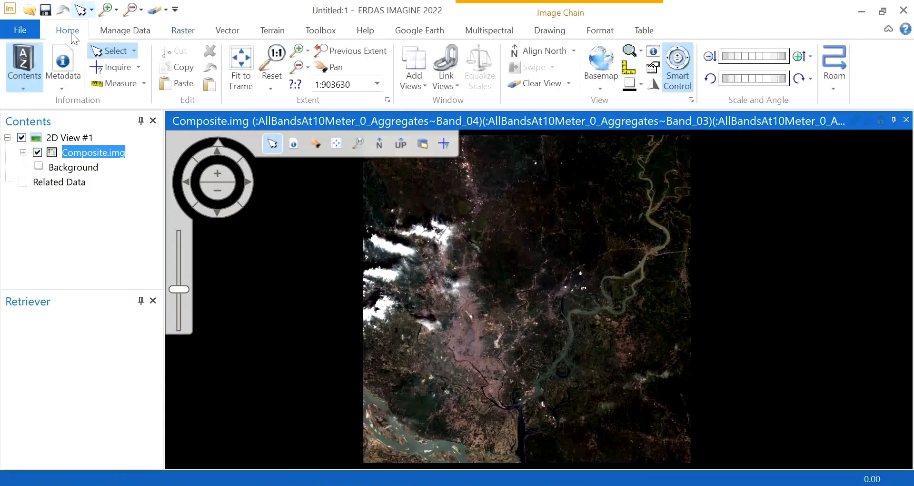
pyautogui.click(414, 79)
pyautogui.click(469, 233)
pyautogui.click(474, 282)
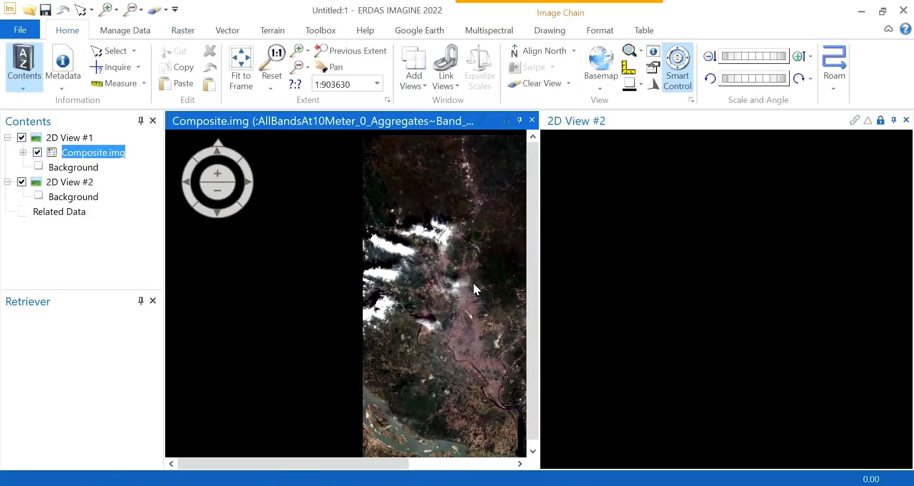
pyautogui.moveTo(473, 282); pyautogui.dragTo(270, 276)
pyautogui.scroll(-3, 299, 272)
pyautogui.scroll(1, 299, 272)
# Open Layerstack.img from the Layerstack folder as a raster layer in 2D View #2.
pyautogui.rightClick(613, 252)
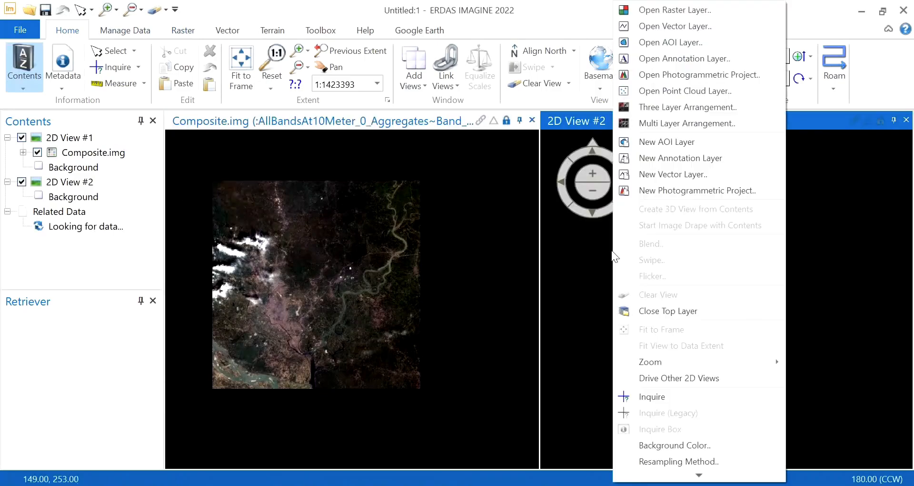
pyautogui.rightClick(598, 251)
pyautogui.click(639, 11)
pyautogui.click(319, 187)
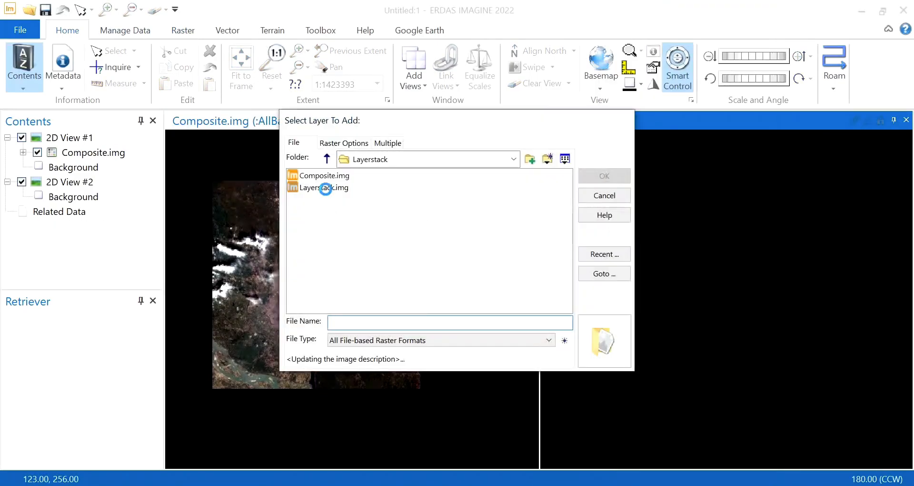
pyautogui.click(605, 176)
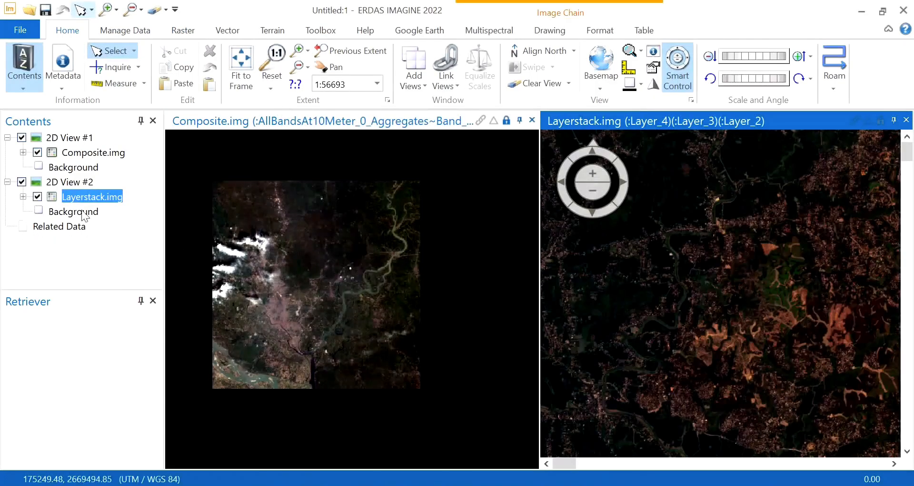
# Fit the Layerstack.img and Composite.img layers to their respective view windows.
pyautogui.rightClick(83, 196)
pyautogui.click(141, 318)
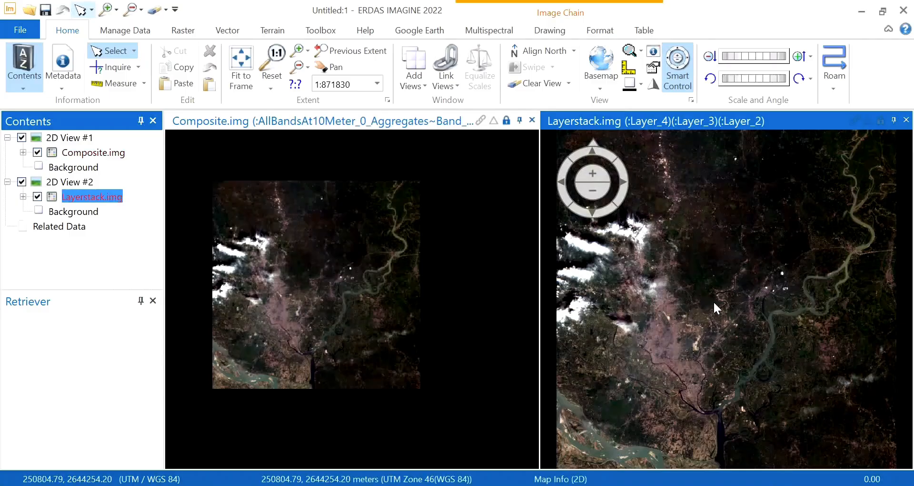
pyautogui.rightClick(99, 155)
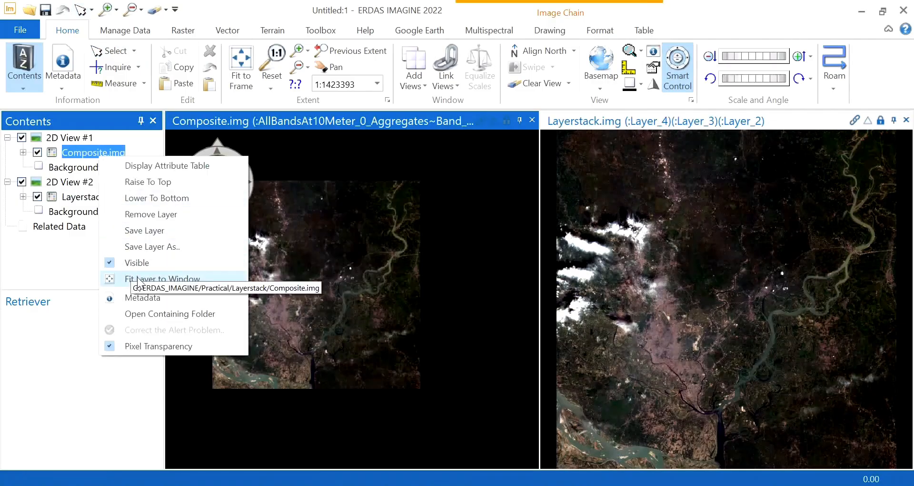
pyautogui.click(134, 281)
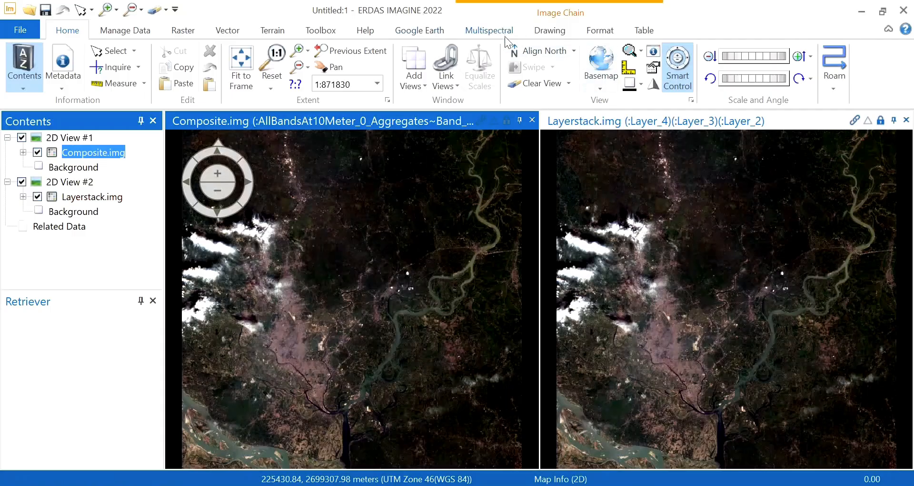
# Review the multispectral layers available for Layerstack.img, keeping Layer_4 for the red channel, and compare the image with Composite.img.
pyautogui.click(461, 36)
pyautogui.click(299, 48)
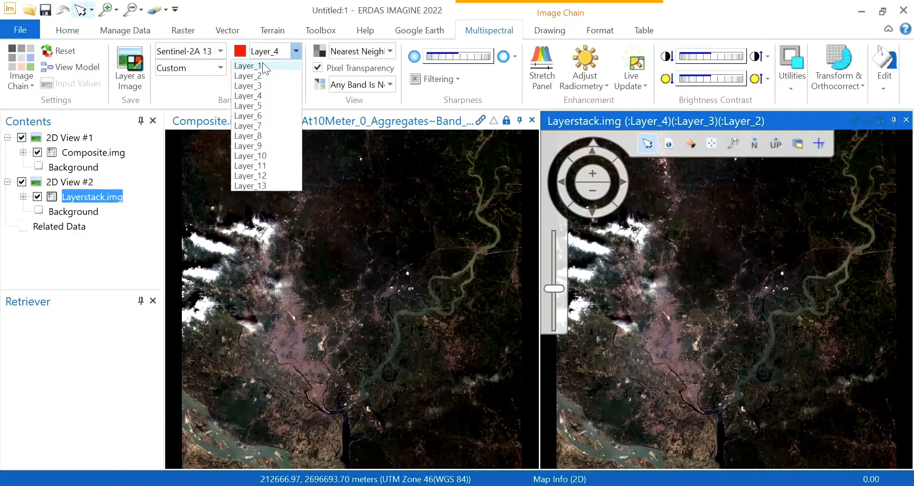
pyautogui.click(248, 96)
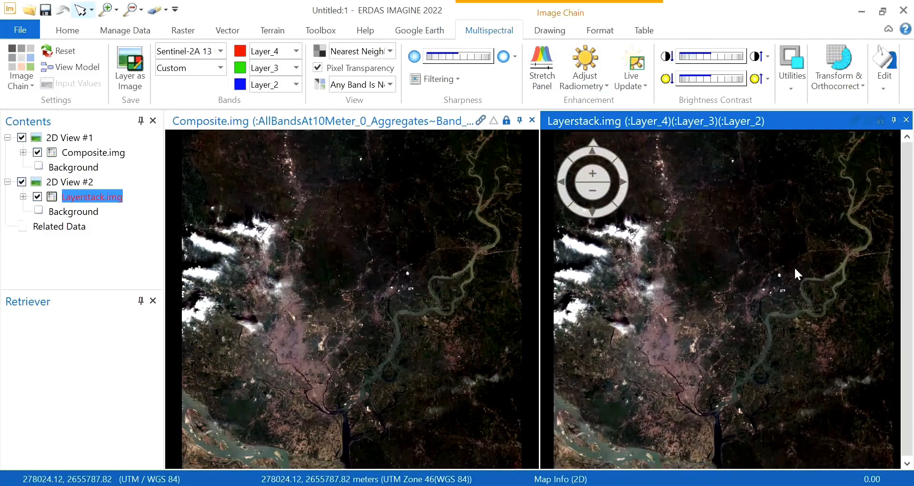
pyautogui.click(91, 254)
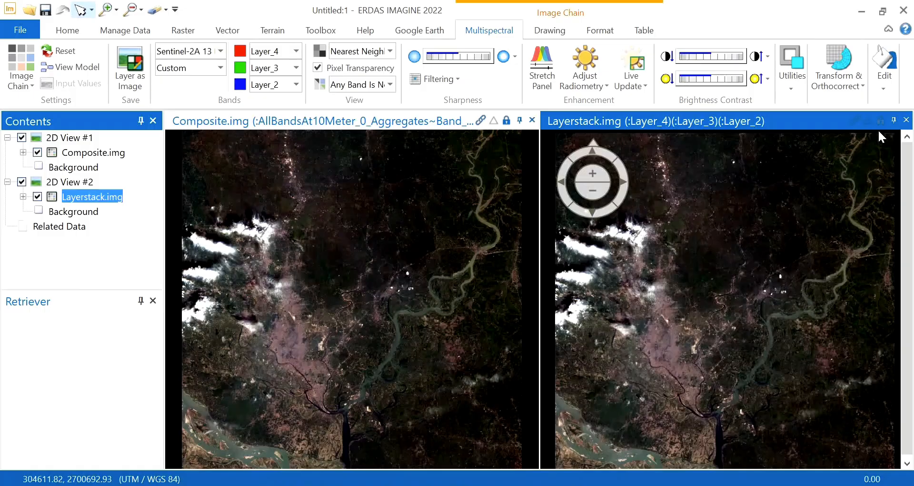